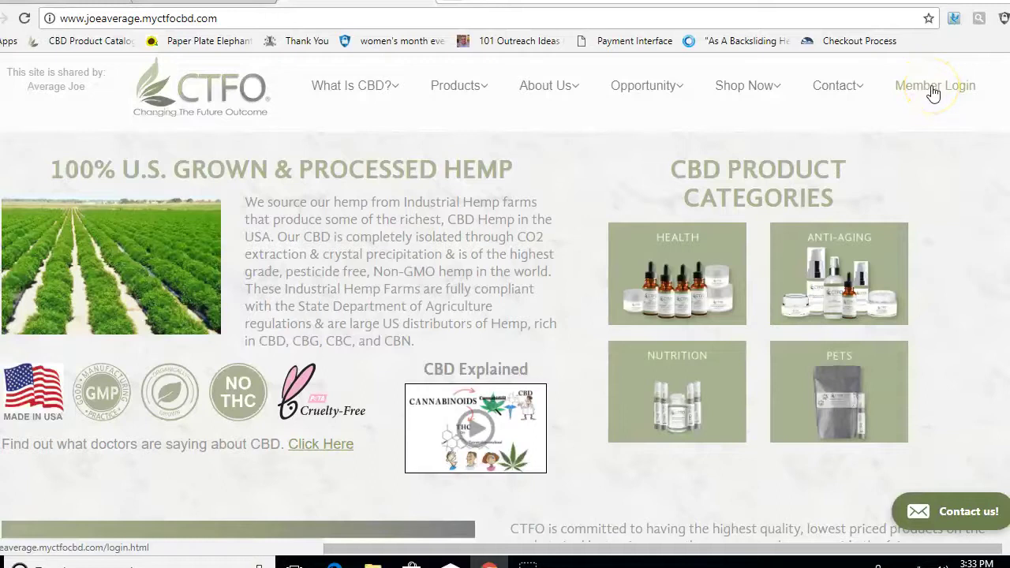
Step: Log in through Member Login with the account's username and password
click(933, 87)
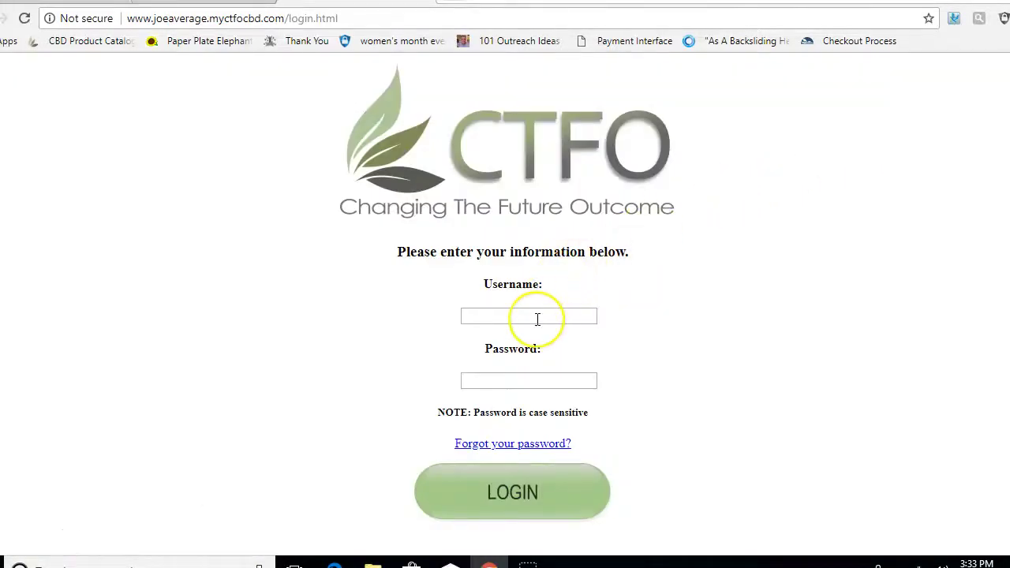
click(536, 319)
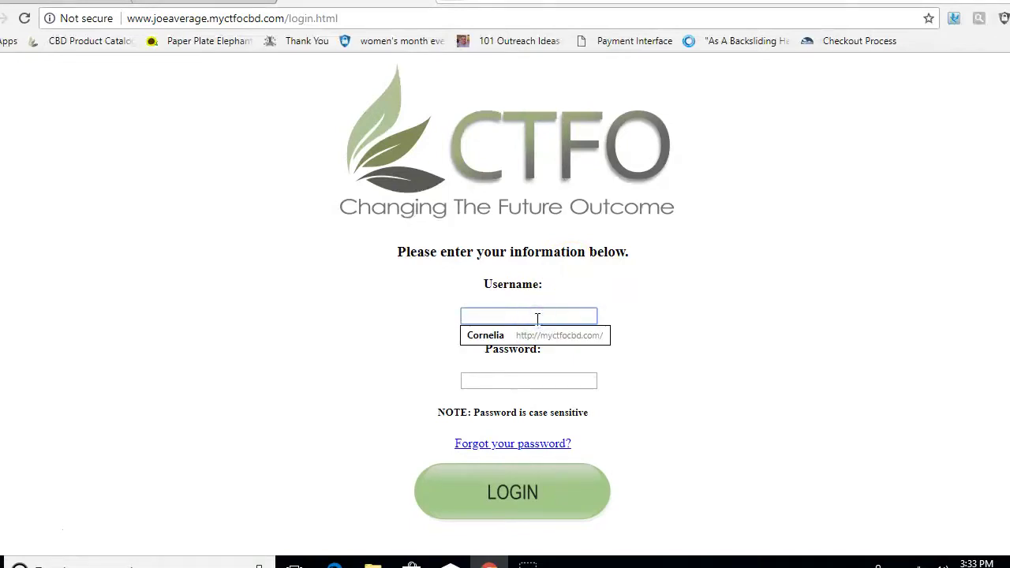
text(joeaverage)
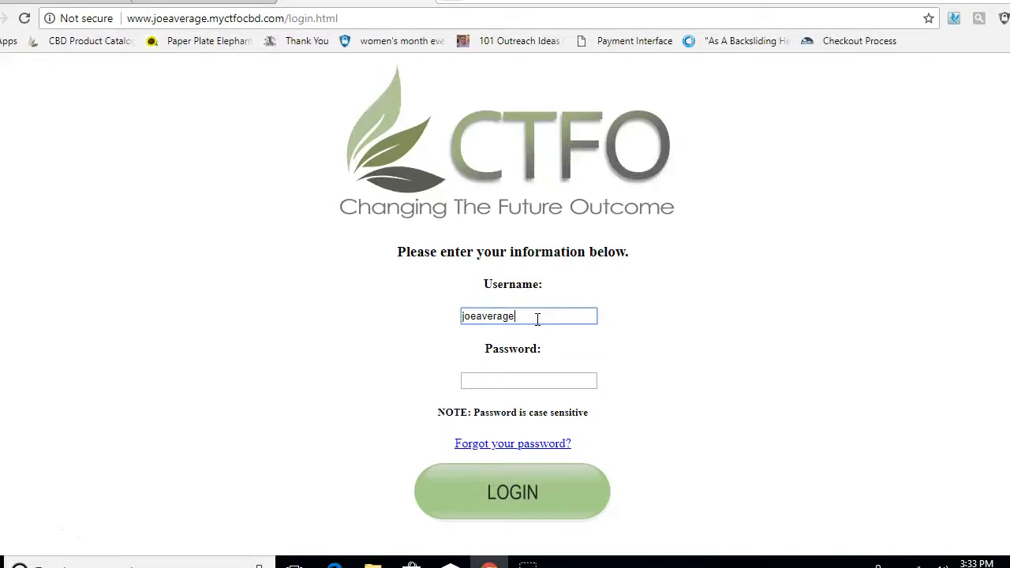
click(495, 384)
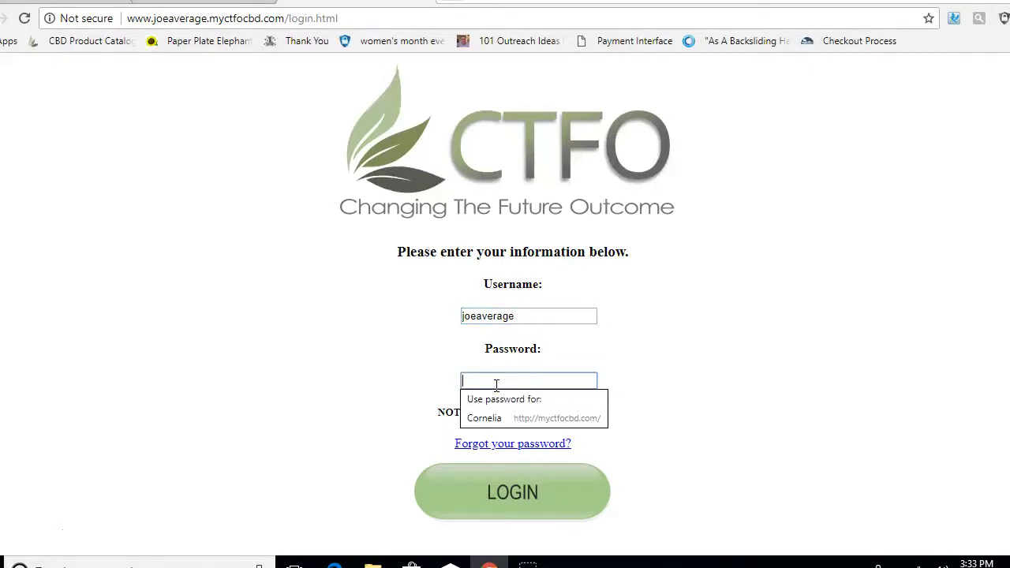
text(••)
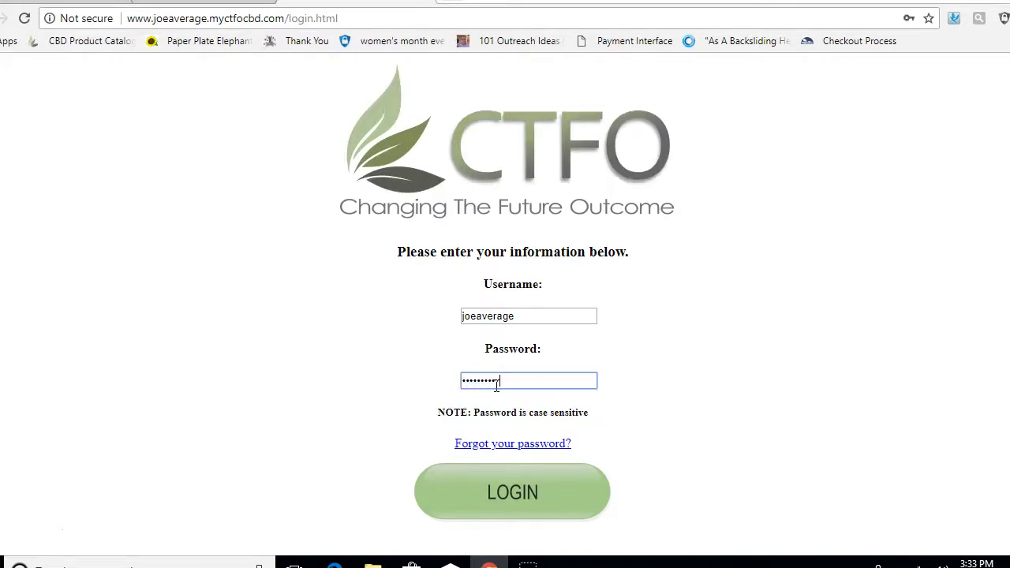
click(503, 483)
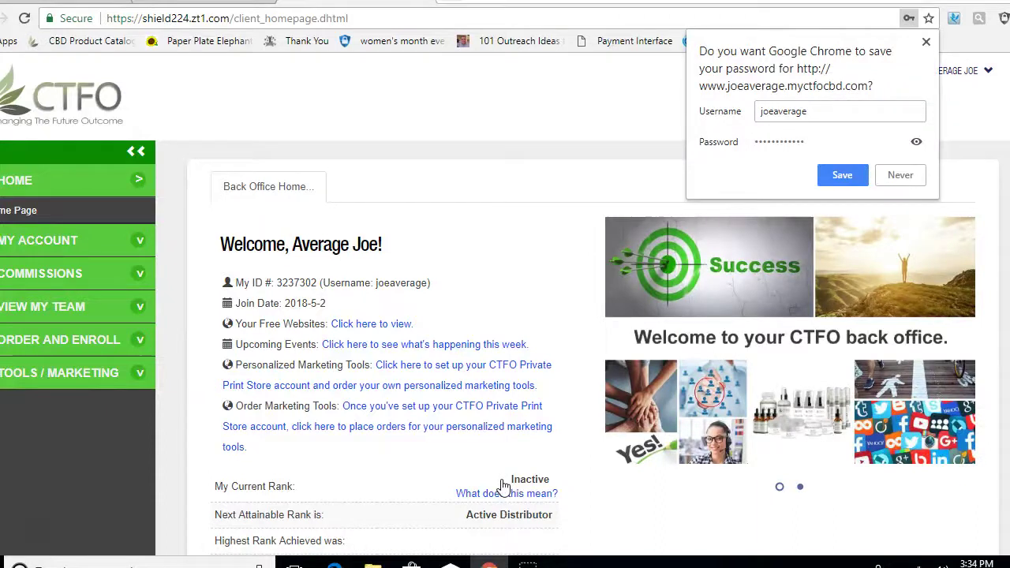
Step: Decline Chrome's password save and go to Manage Auto Ship under Quick Links
click(895, 175)
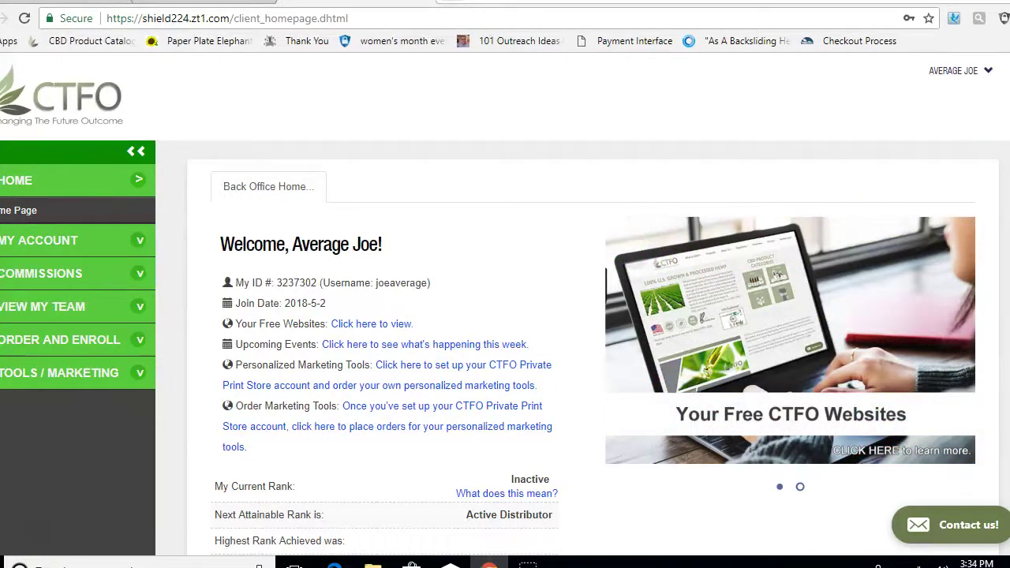
scroll(505, 303, down, 3)
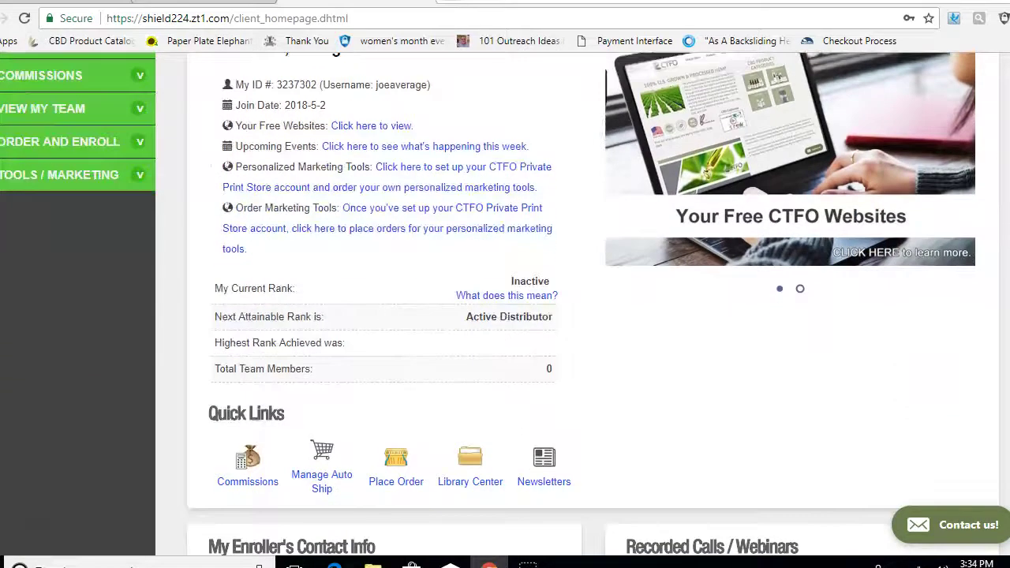
scroll(505, 303, down, 2)
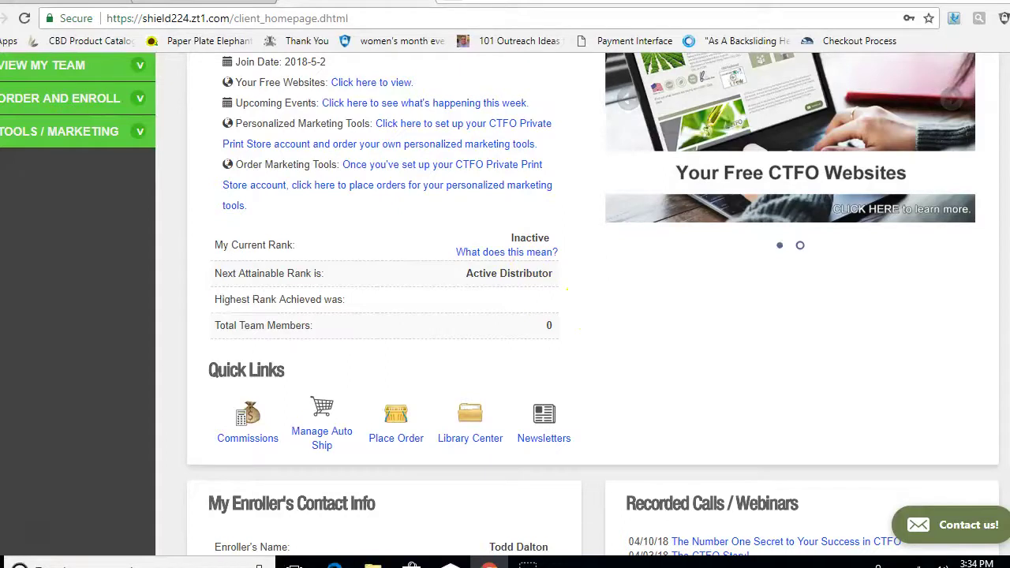
scroll(592, 303, down, 2)
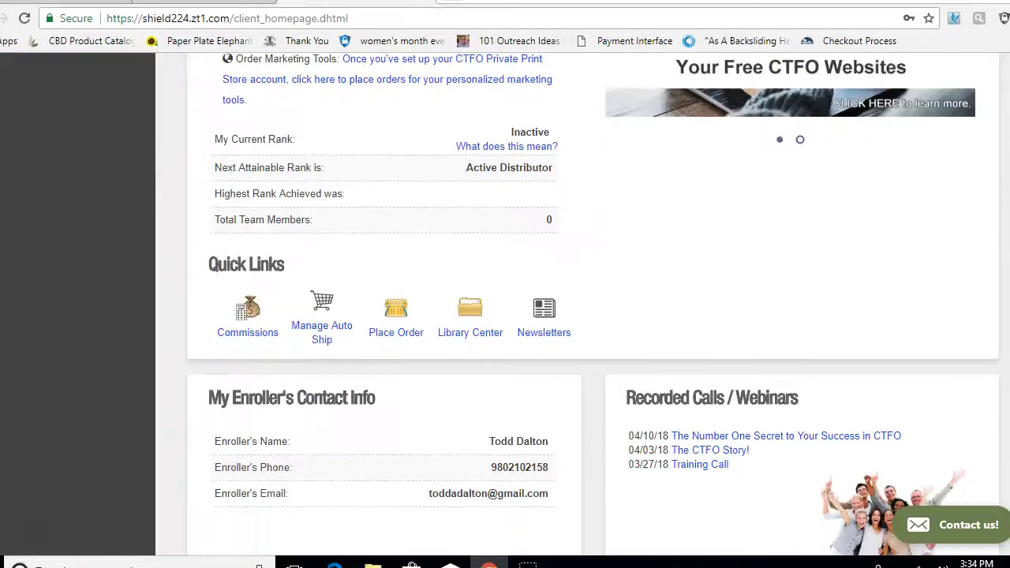
scroll(592, 304, up, 4)
scroll(1002, 237, down, 3)
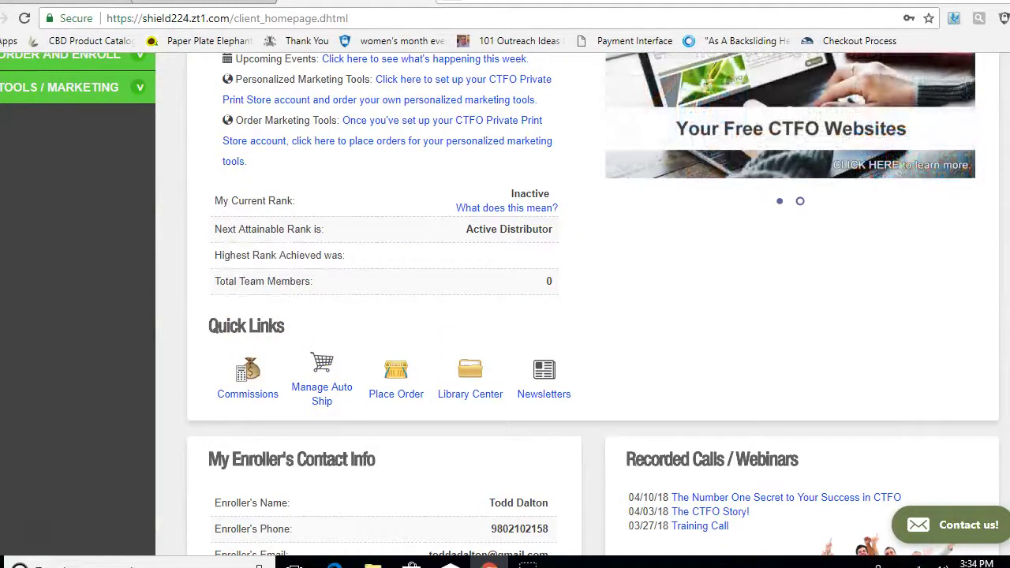
scroll(505, 303, down, 1)
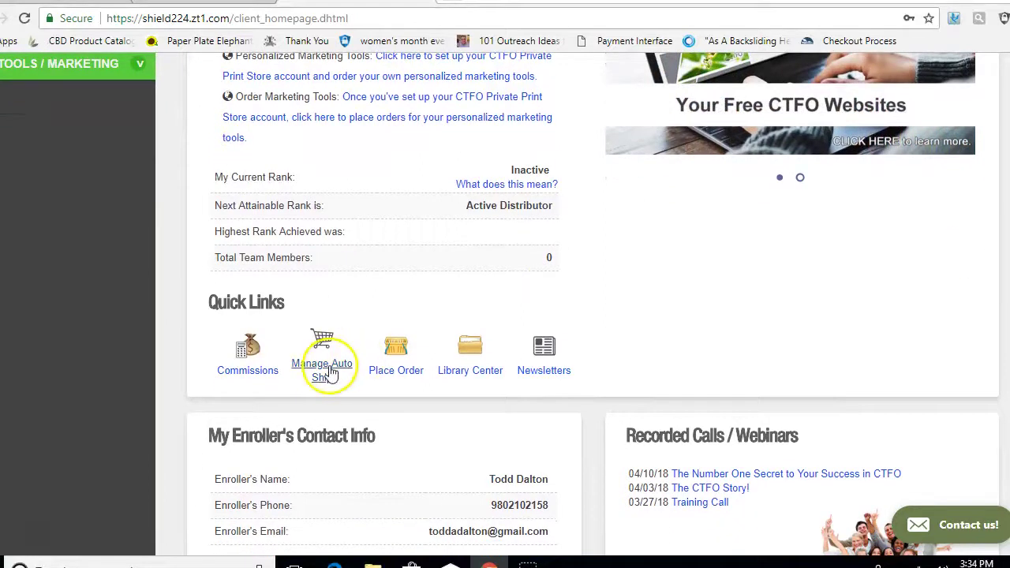
click(329, 373)
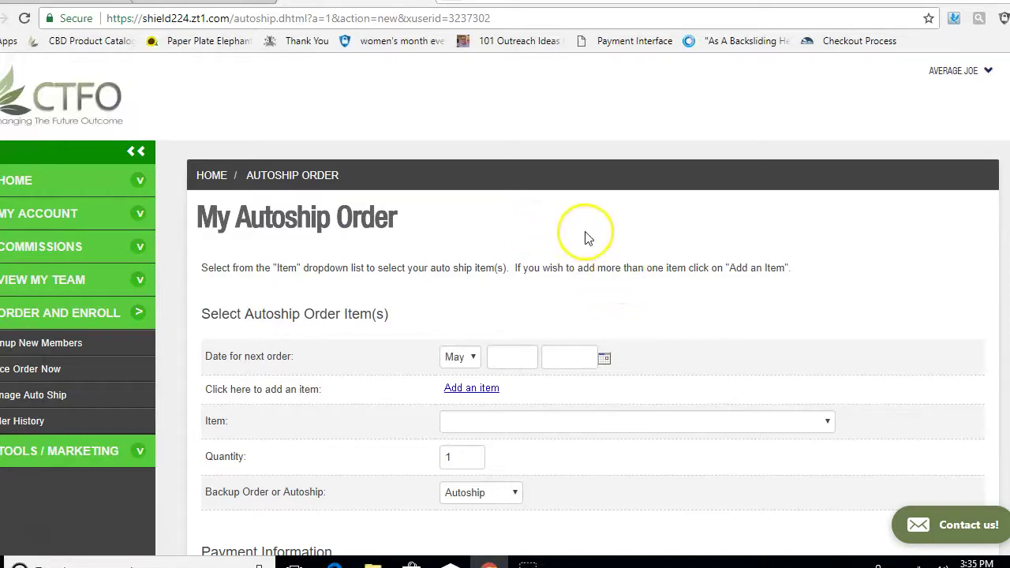
Step: Set the next order date to May 03 2018 and add a second item row
scroll(505, 316, down, 3)
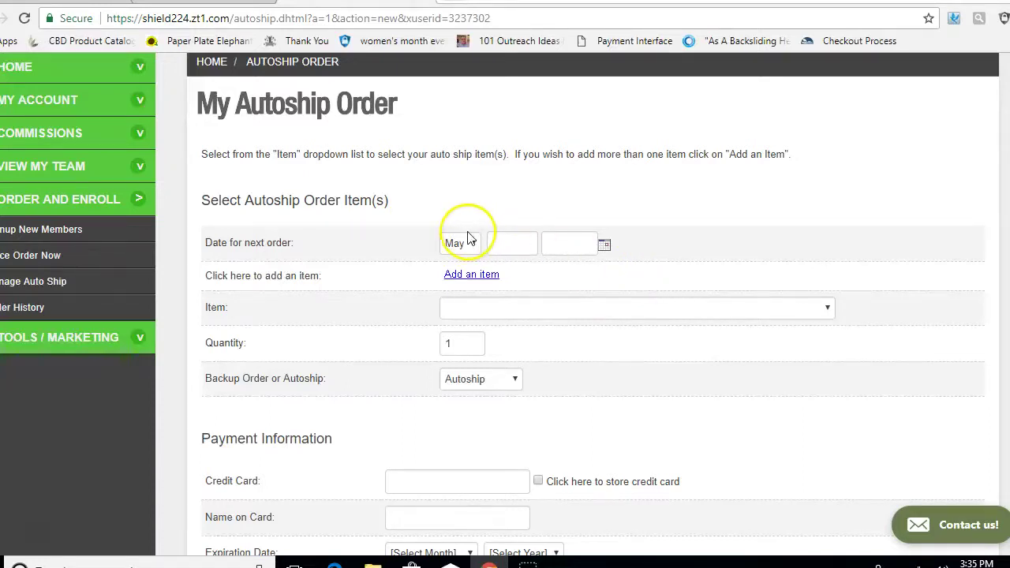
click(504, 243)
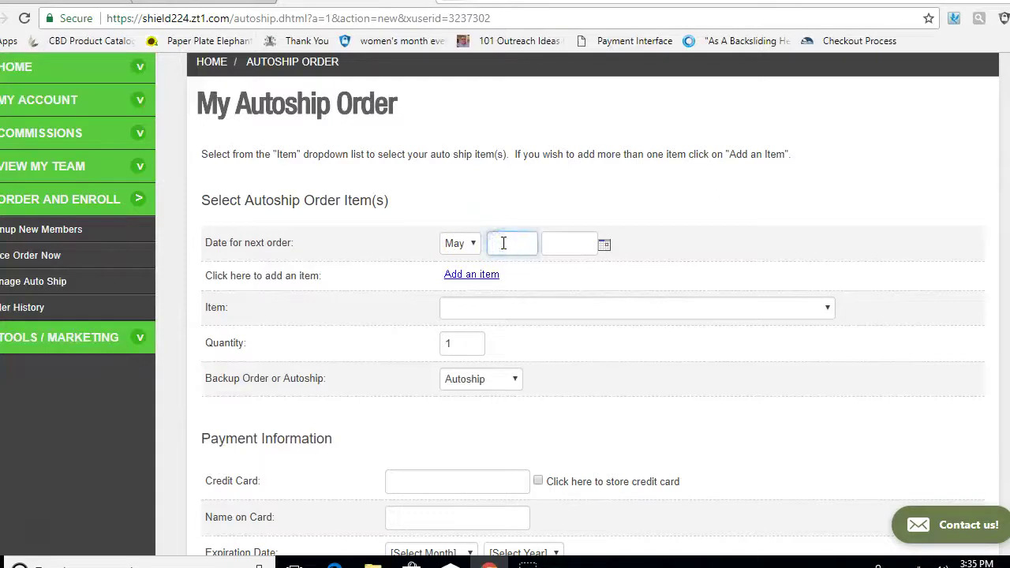
text(3)
click(553, 244)
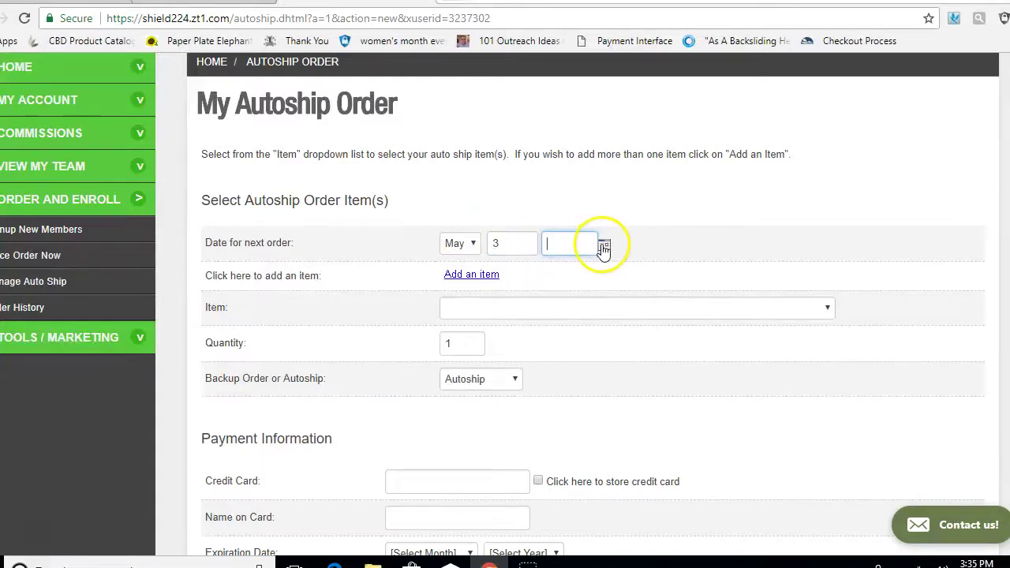
click(603, 247)
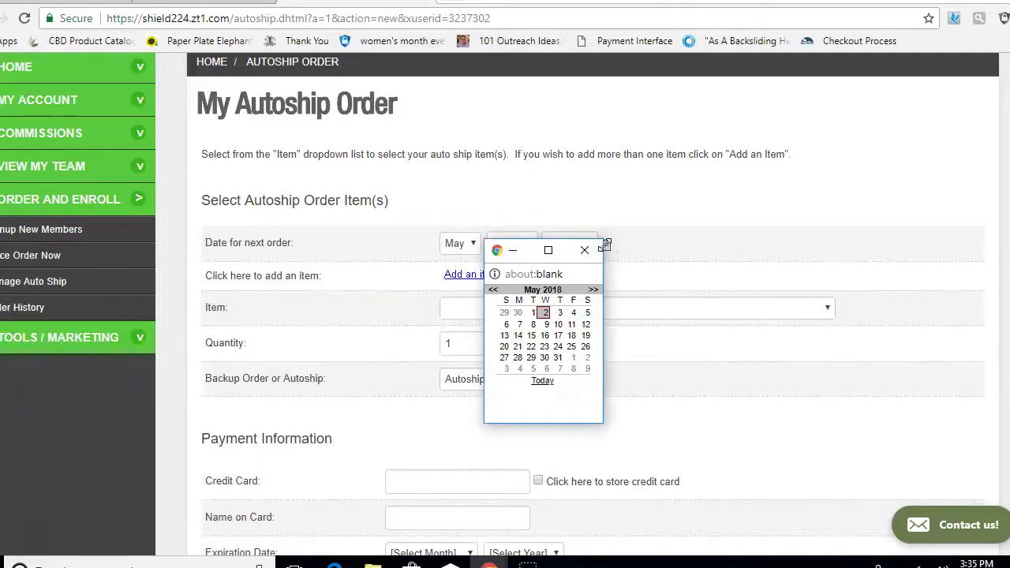
click(560, 314)
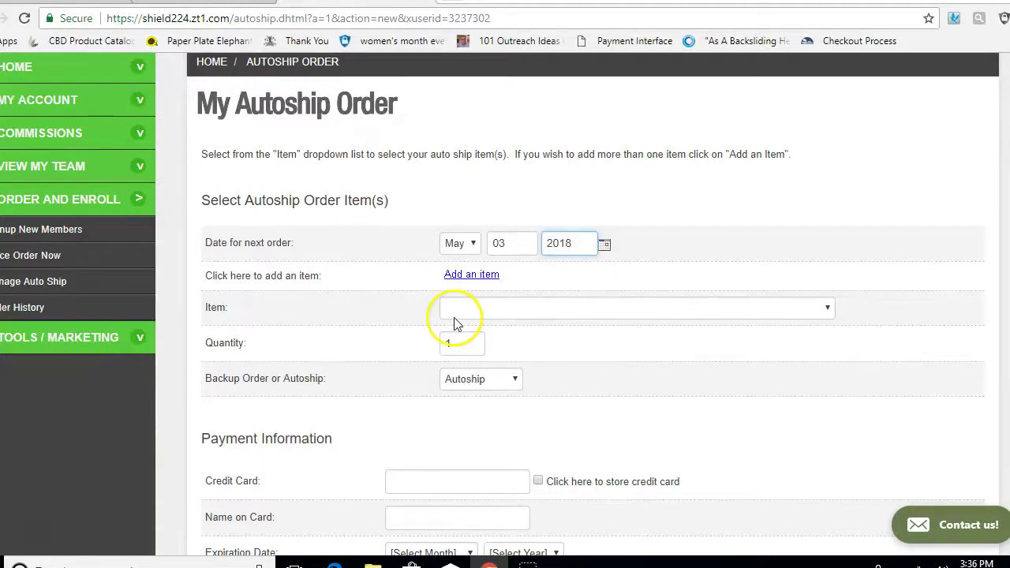
click(476, 278)
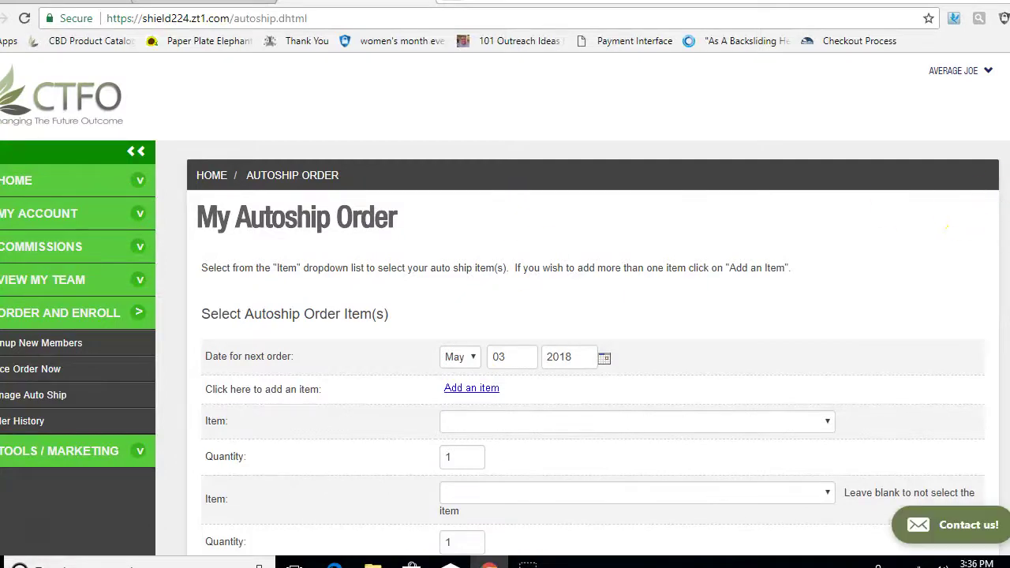
Step: Choose Super7 - Auto Ship ($47.47 CV: 27) as the first autoship item
scroll(505, 315, down, 2)
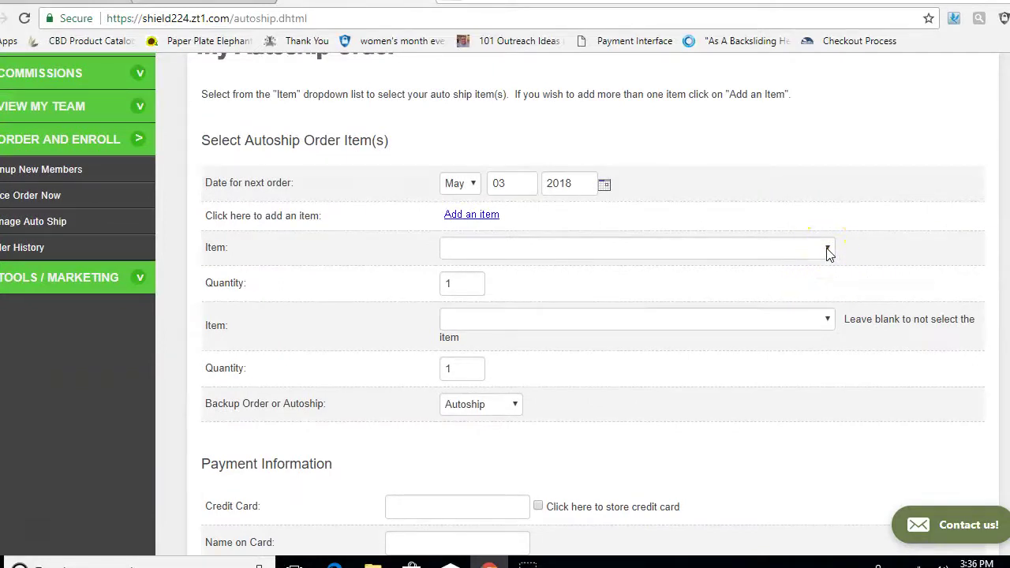
click(827, 250)
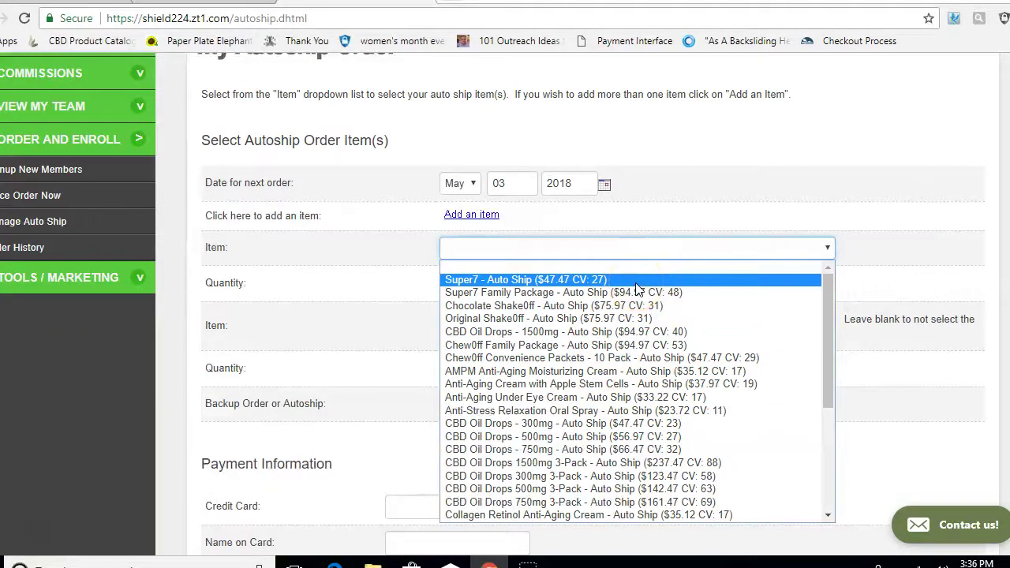
click(635, 281)
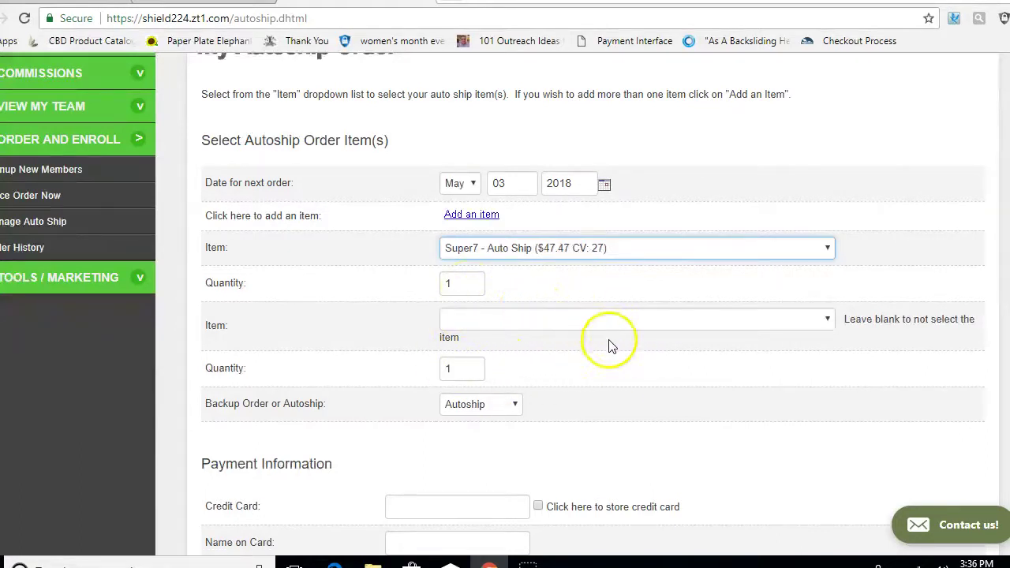
scroll(592, 300, down, 5)
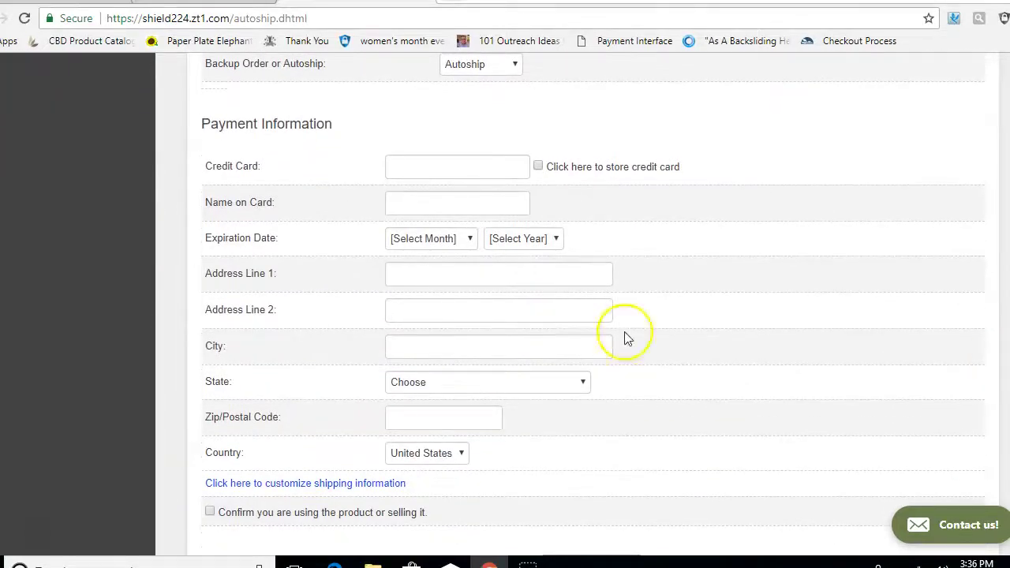
Step: Enter the card number and cardholder name, with expiry 04 - April 2020
click(429, 172)
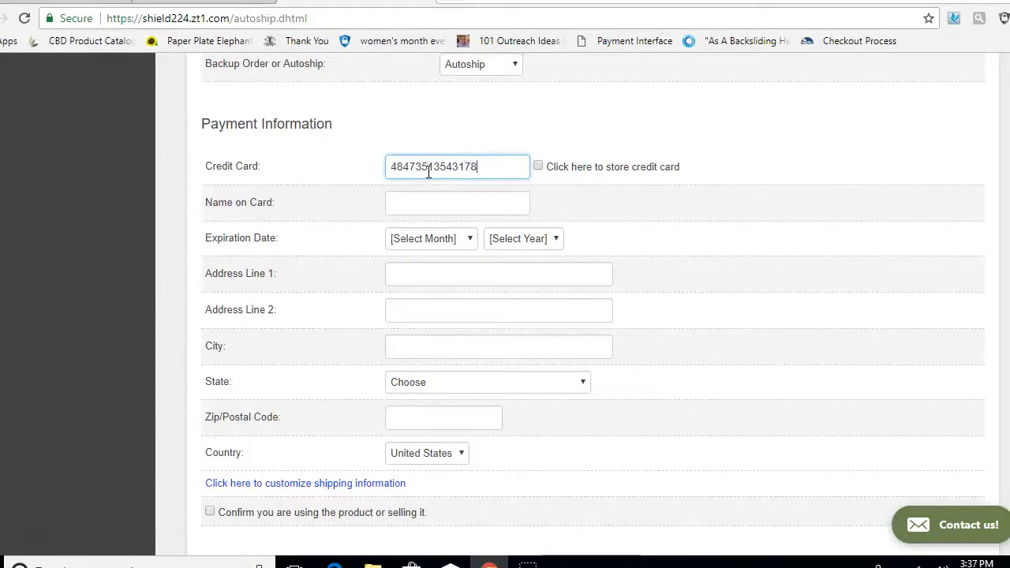
click(419, 202)
text(Average Joe)
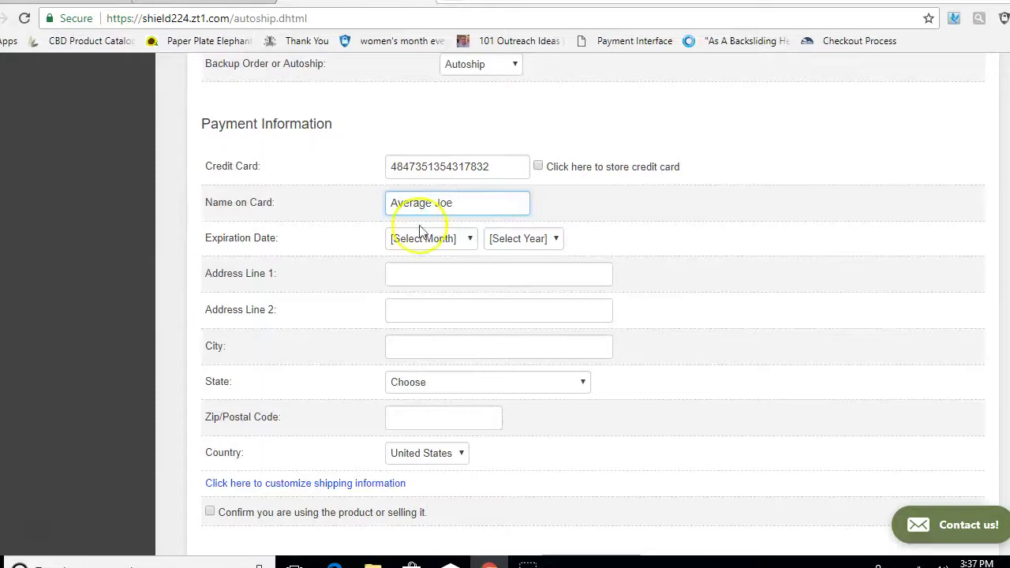
click(472, 239)
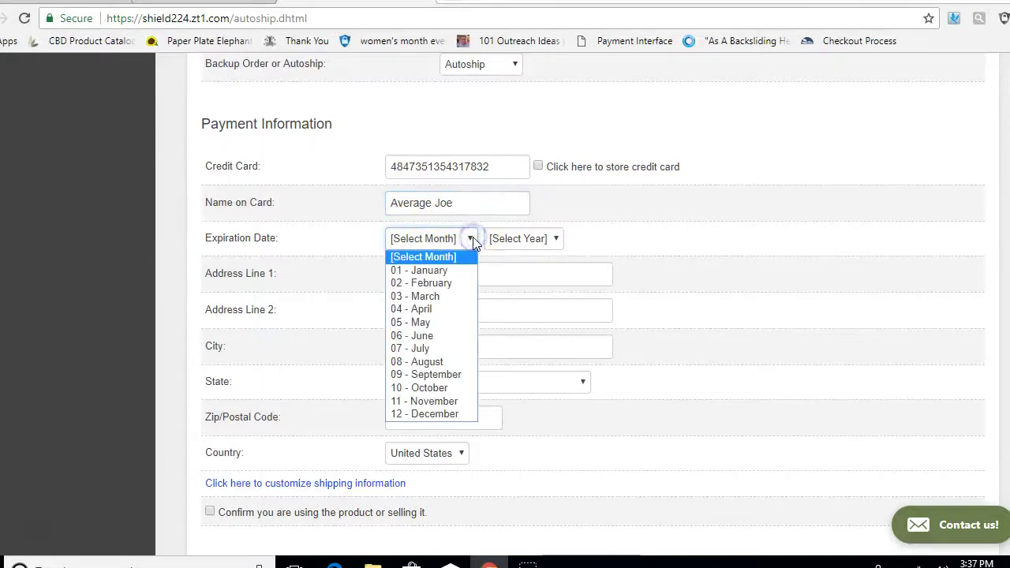
click(455, 314)
click(553, 238)
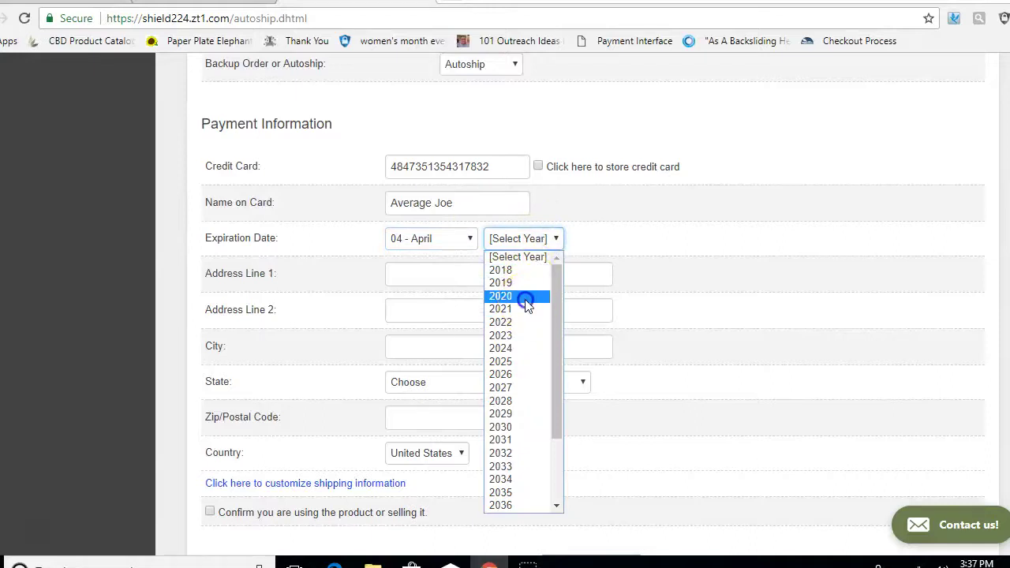
click(524, 296)
Step: Autofill the saved billing address, confirm product use, and submit the autoship order
click(432, 274)
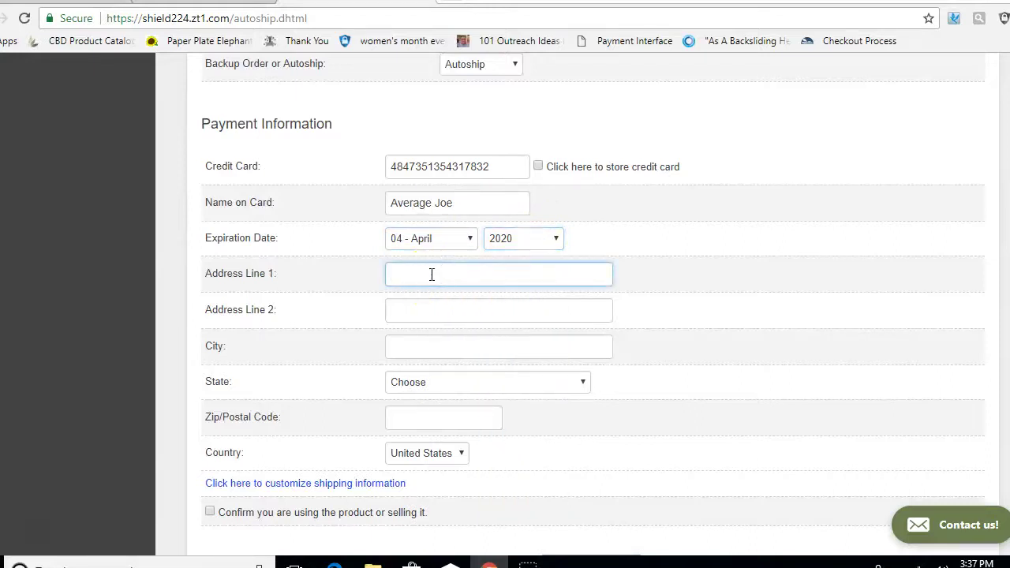
text(1234)
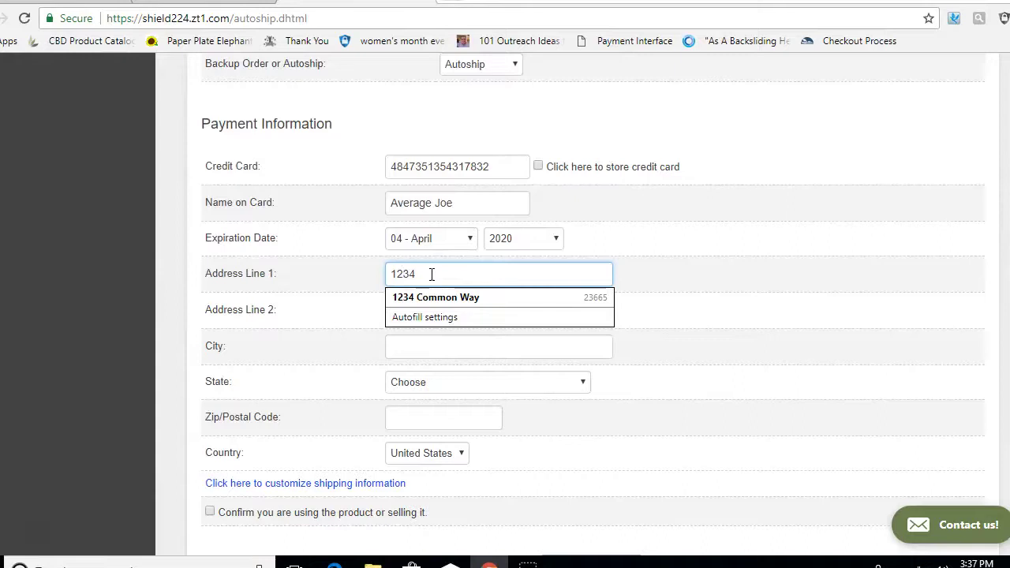
click(434, 297)
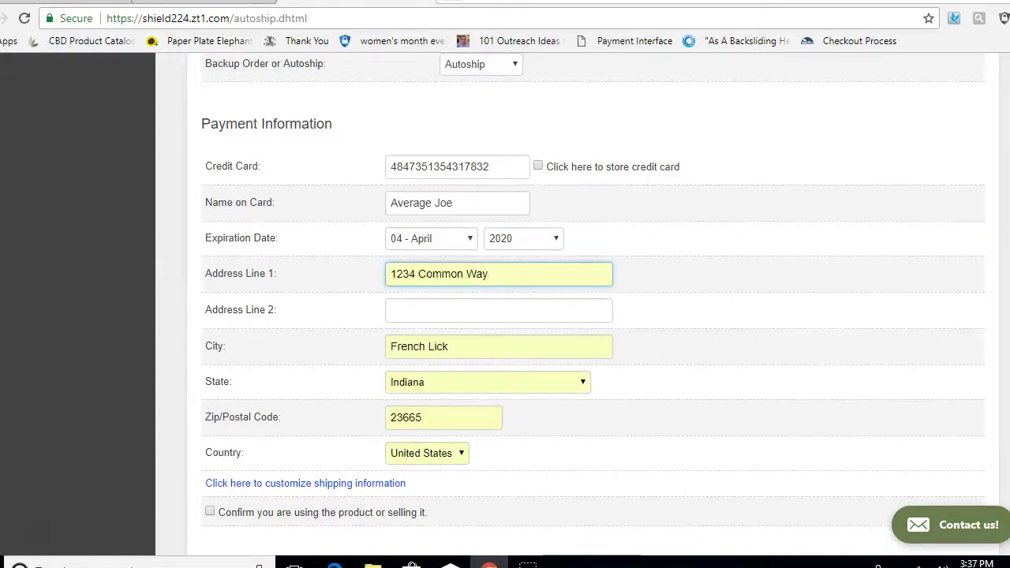
scroll(453, 386, down, 2)
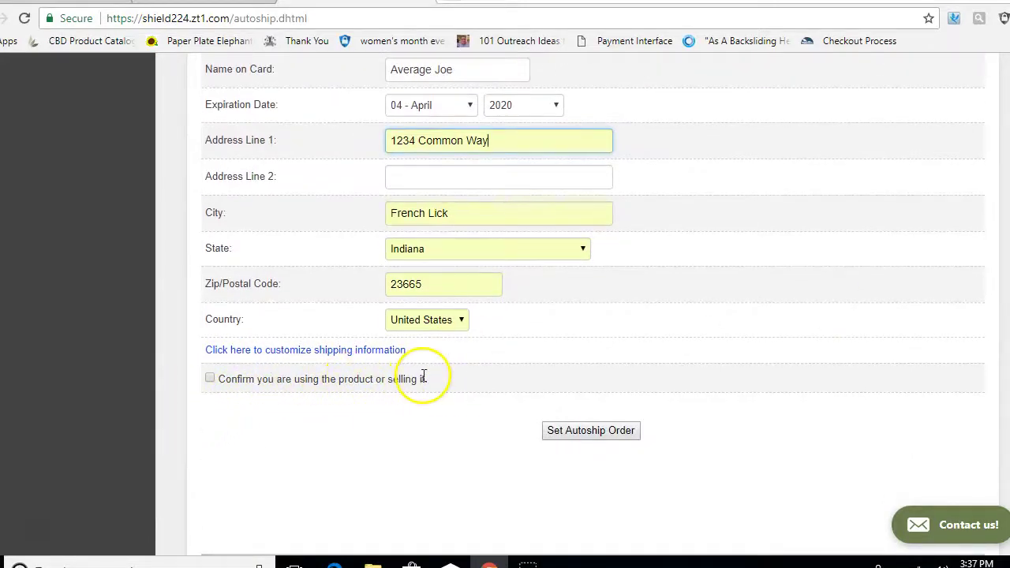
click(211, 379)
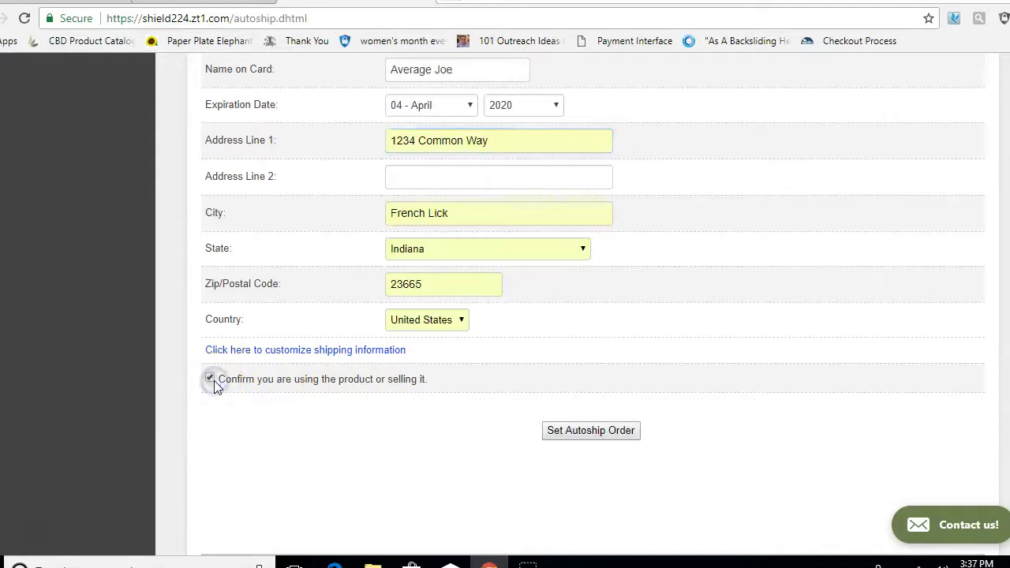
click(569, 430)
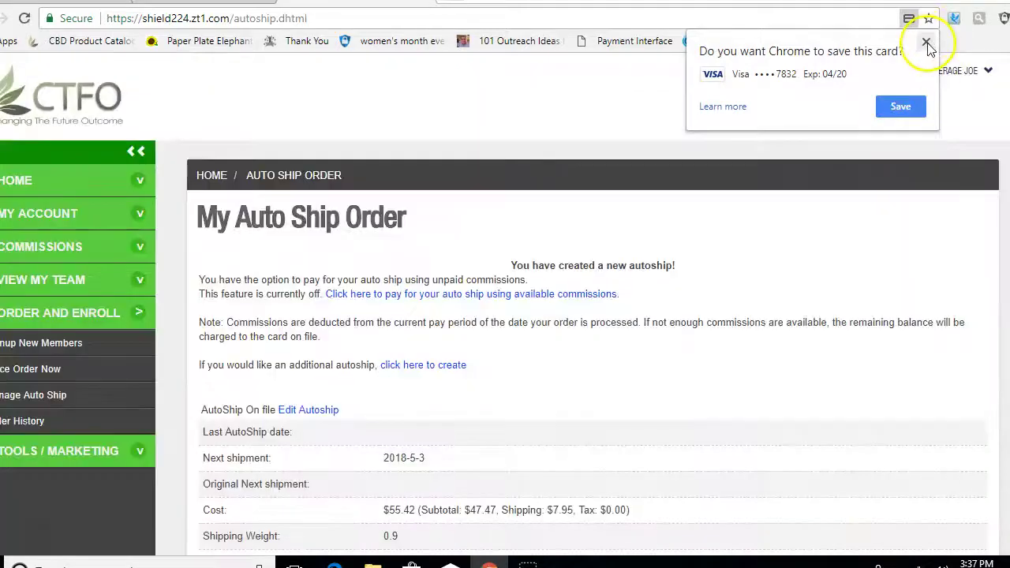
Step: Dismiss Chrome's save-card prompt and choose paying the autoship from available commissions
click(927, 44)
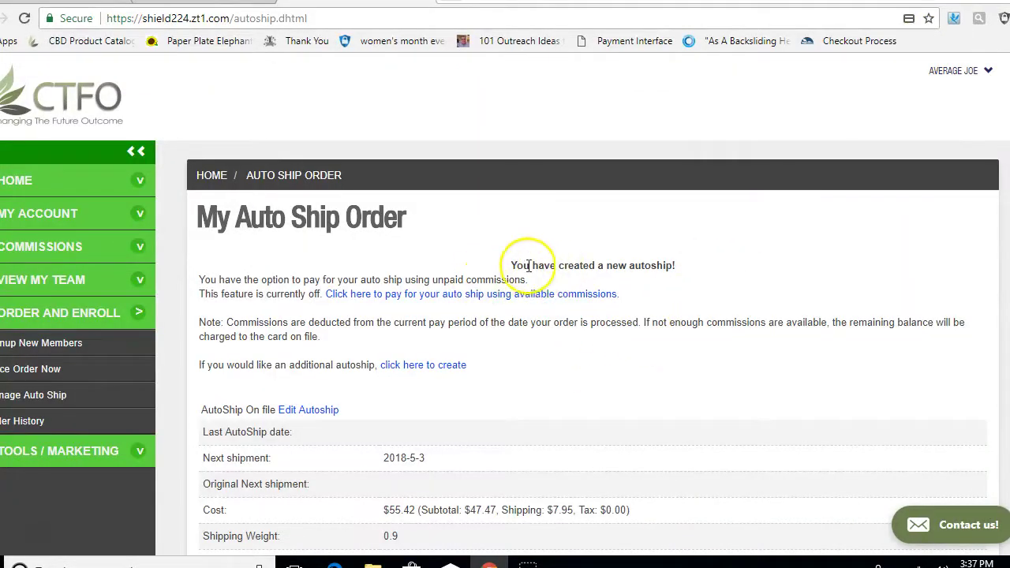
click(710, 260)
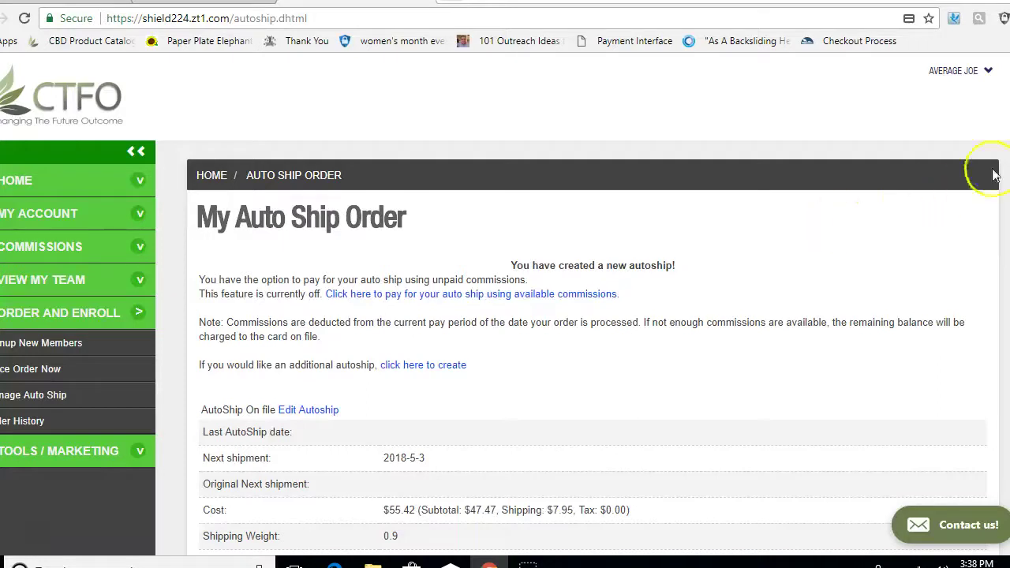
scroll(505, 316, down, 1)
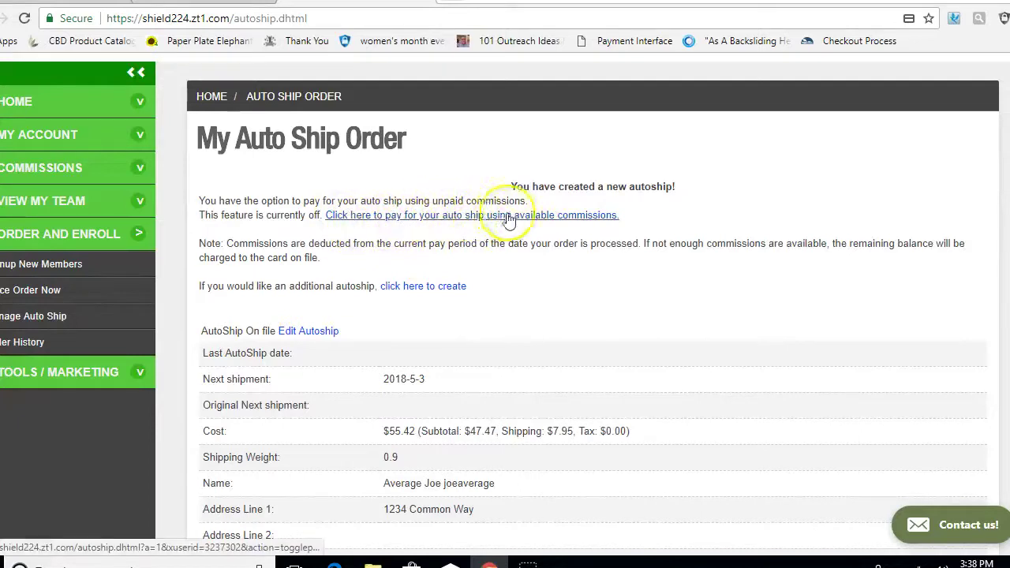
click(470, 227)
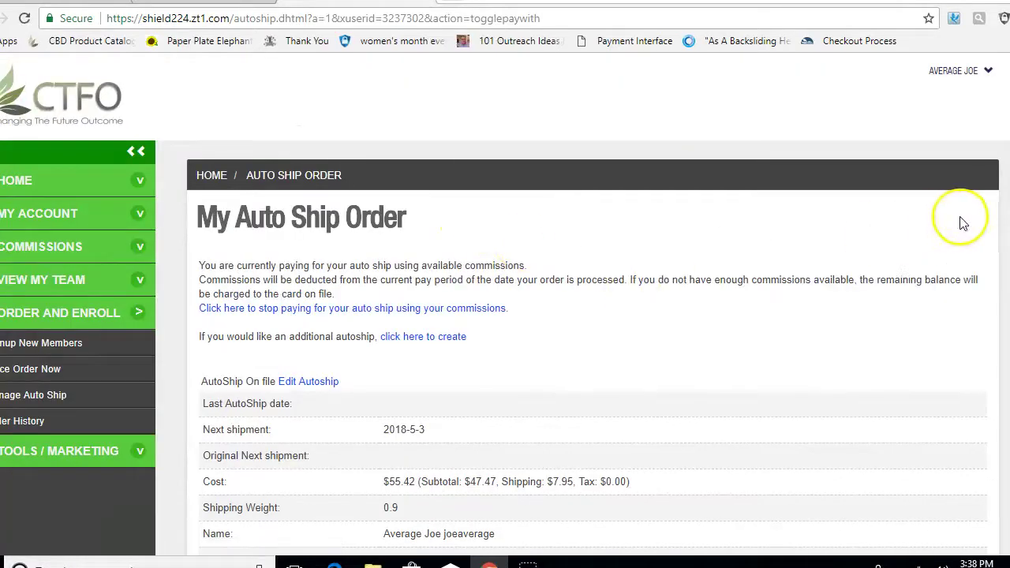
Step: Review the autoship details: $55.42 total, $47.47 subtotal, $7.95 shipping, $0.00 tax
scroll(505, 304, down, 5)
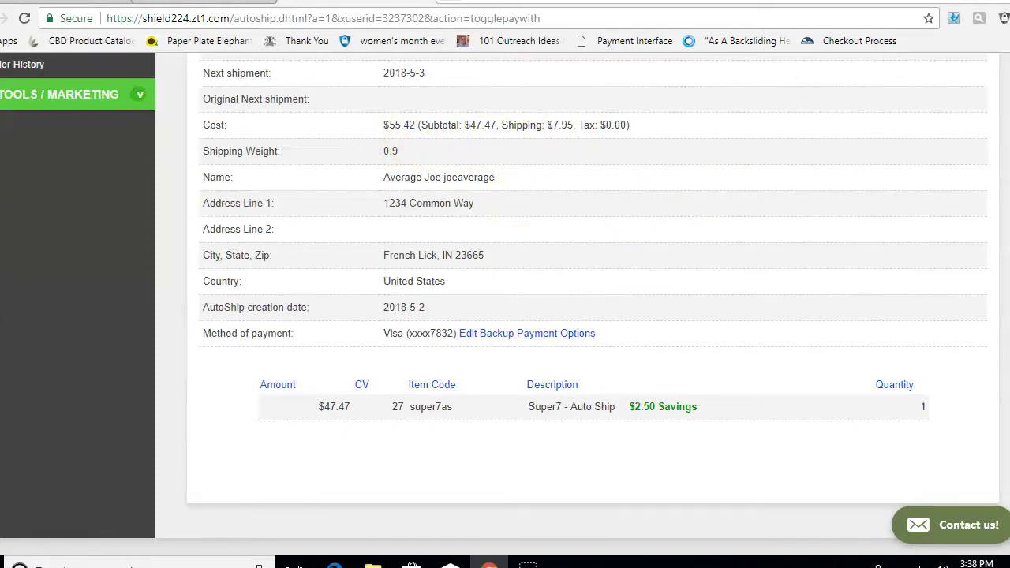
scroll(504, 304, up, 4)
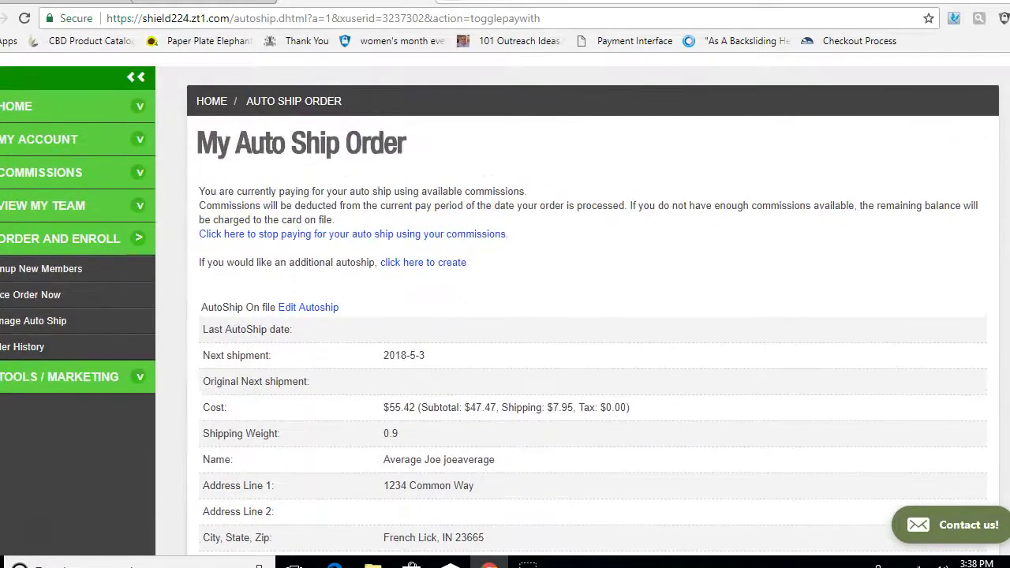